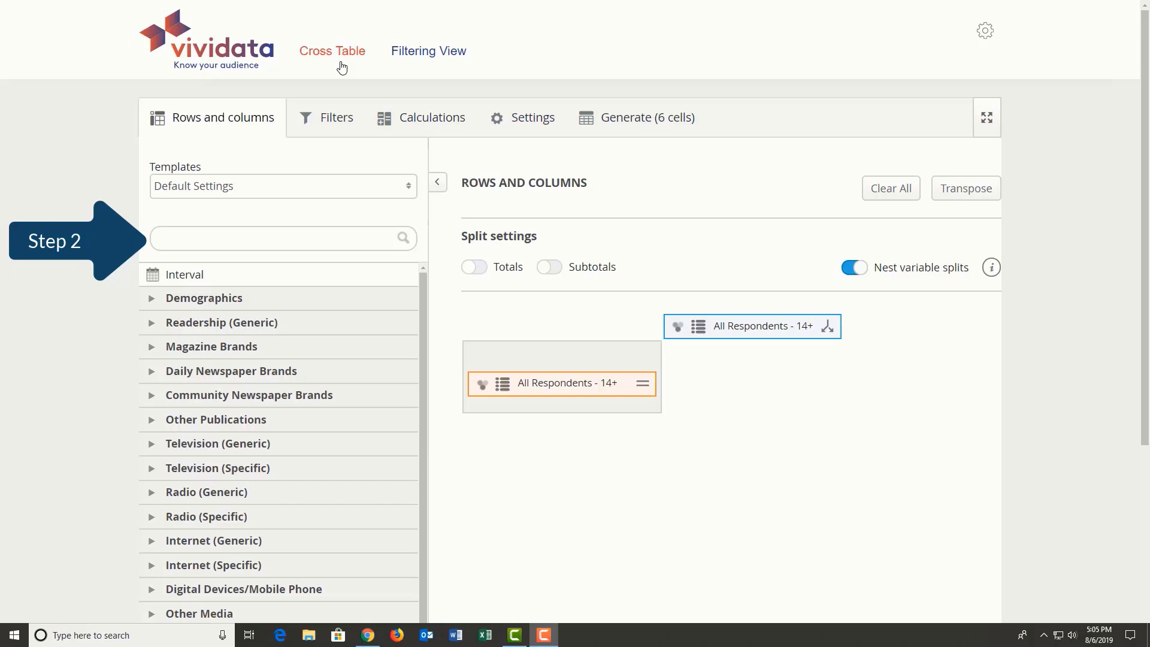
# Step: Search 'energy' and add Energy Brands Drink - Mst Oft from Food & Beverage as a column split
pyautogui.click(271, 236)
pyautogui.write('ener')
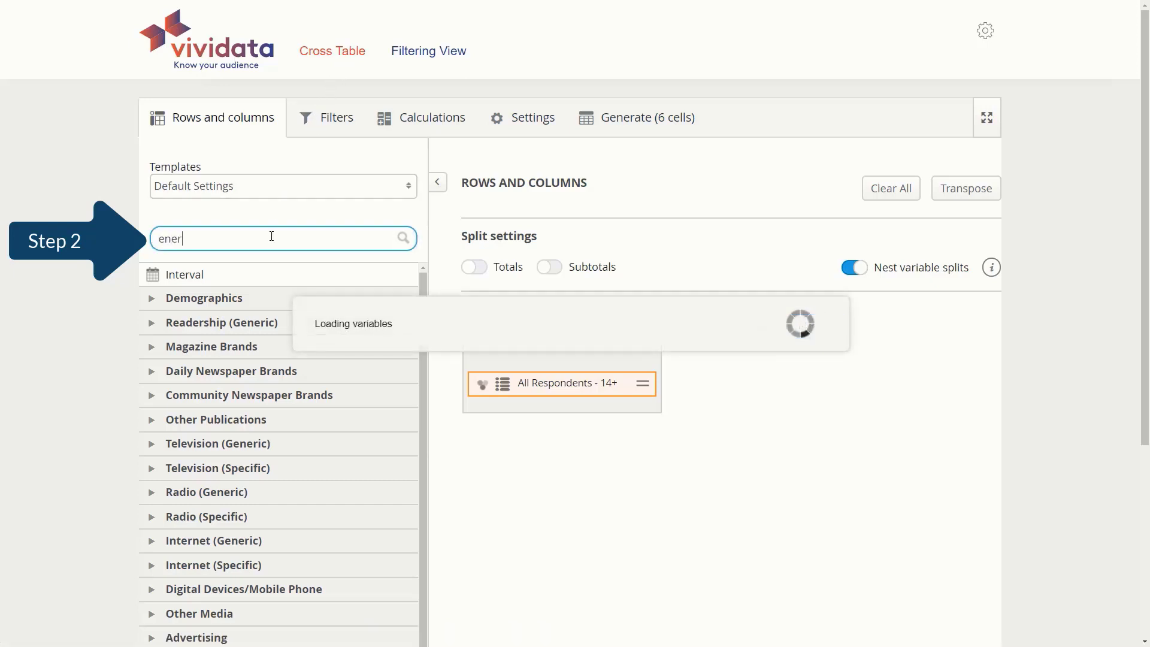
pyautogui.write('gy')
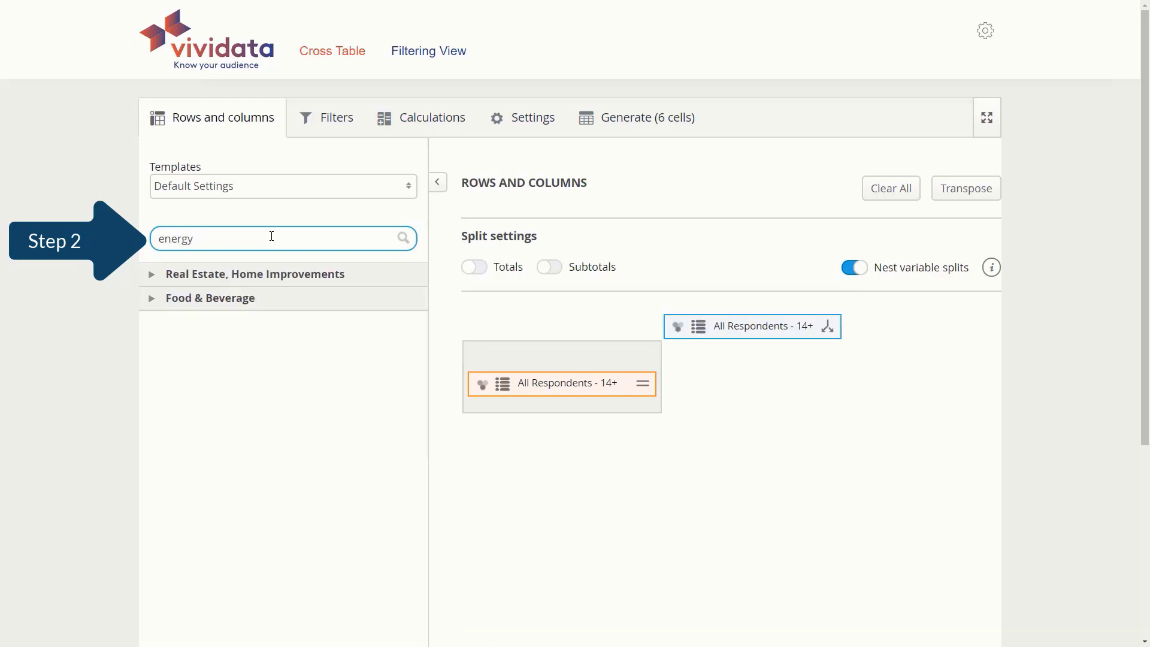
pyautogui.click(160, 301)
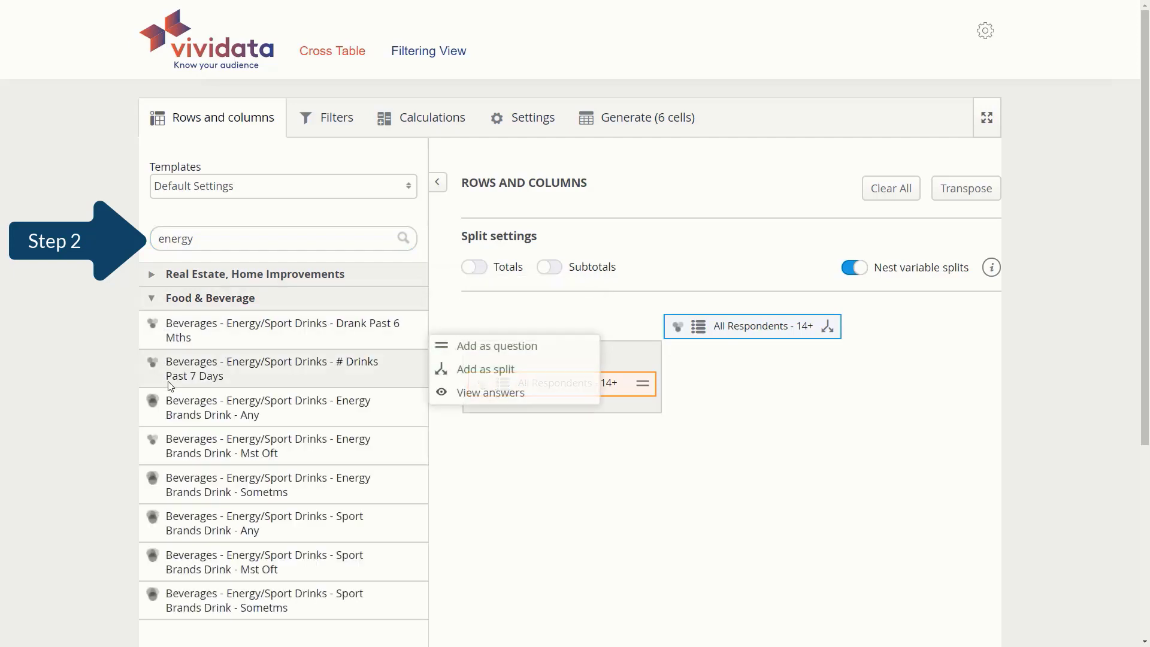
pyautogui.moveTo(300, 455)
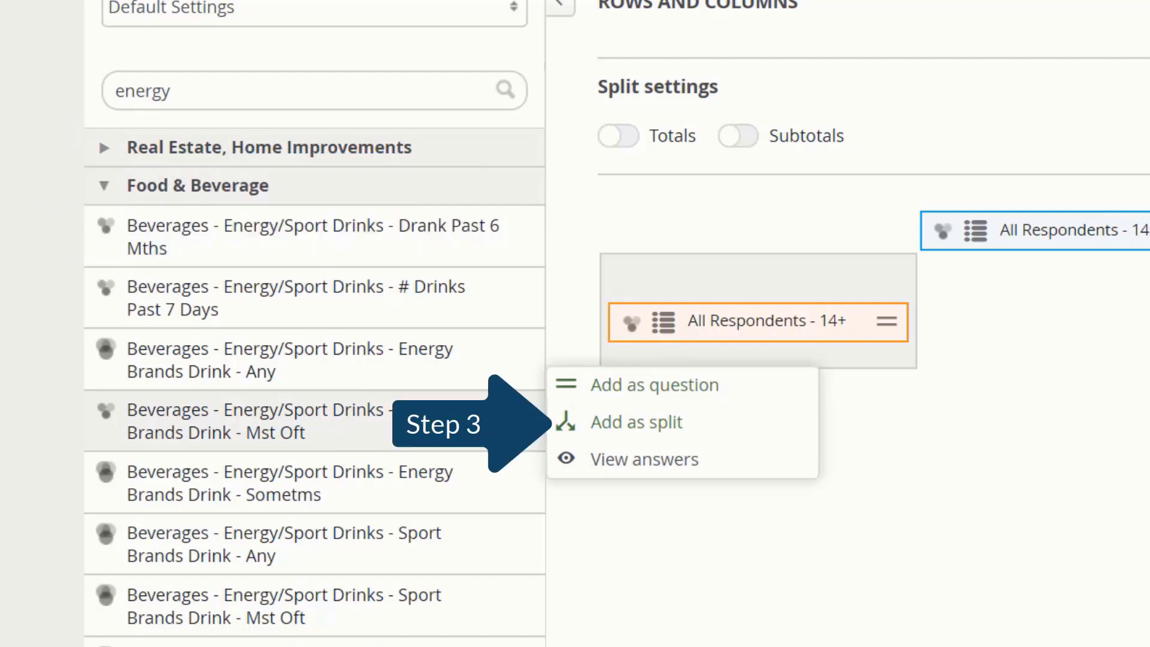
pyautogui.click(699, 428)
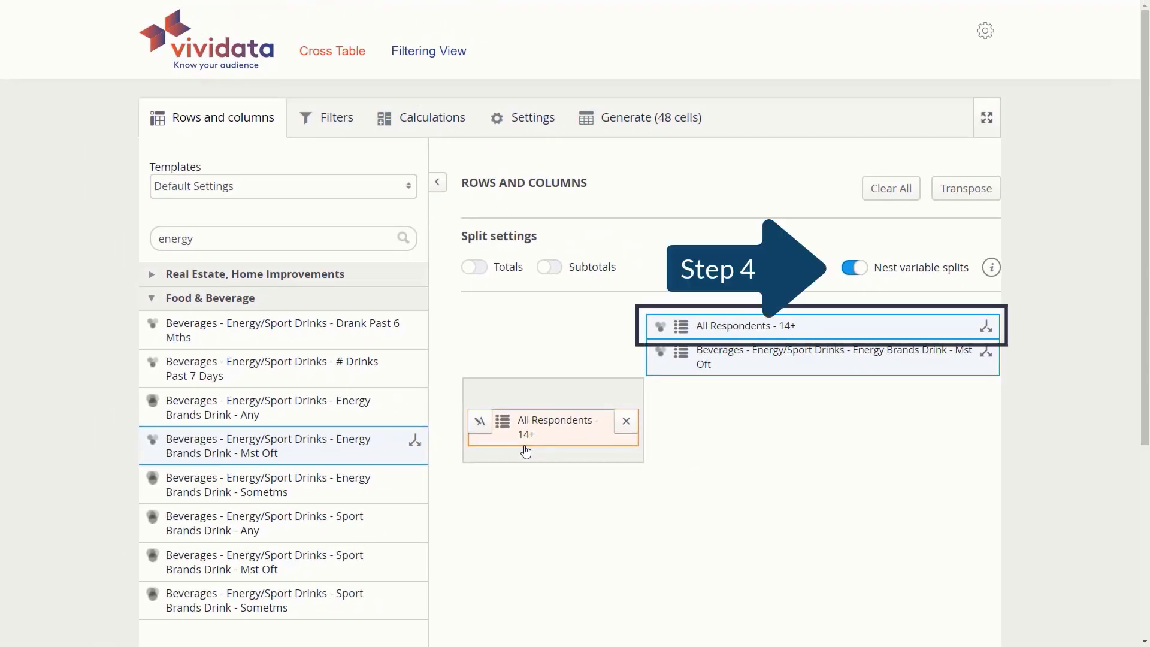
# Step: Turn off Nest variable splits so the two column splits sit side by side
pyautogui.click(855, 269)
pyautogui.click(855, 273)
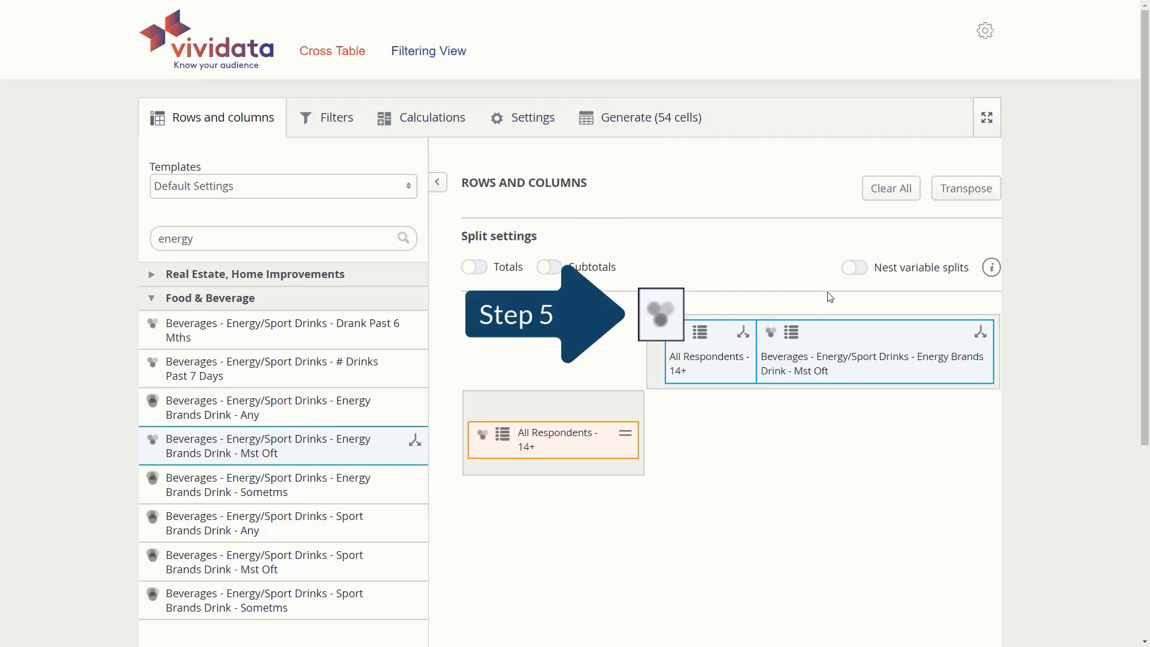
# Step: Restrict the Energy Brands Drink - Mst Oft split's answers to Red Bull alone
pyautogui.click(769, 333)
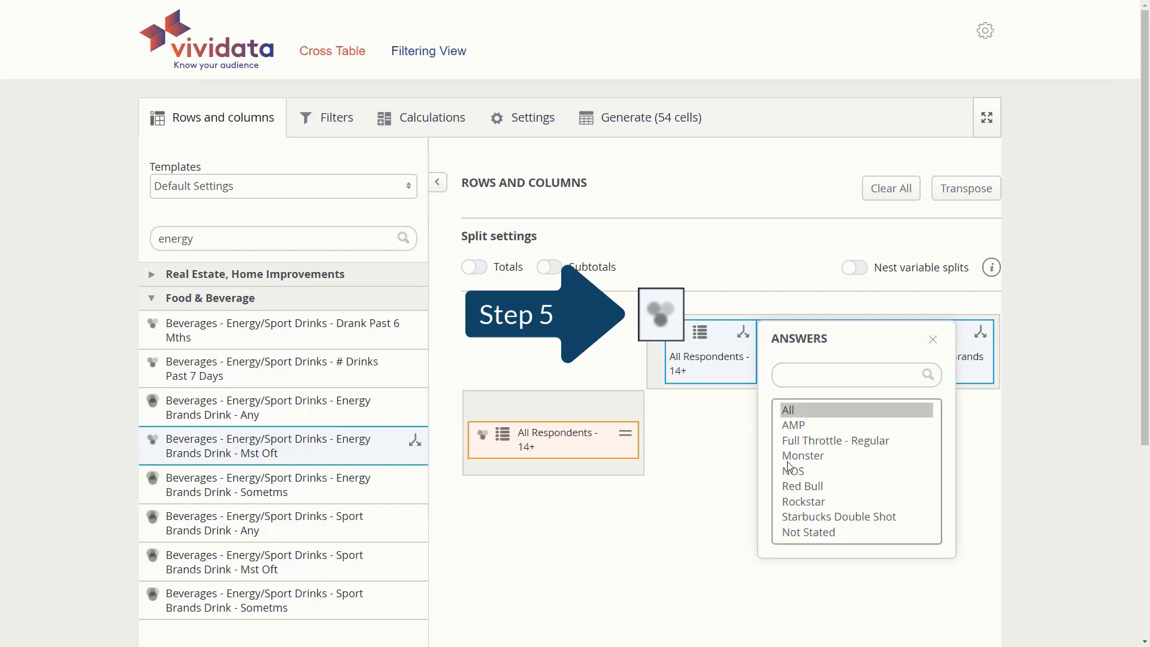
pyautogui.click(797, 487)
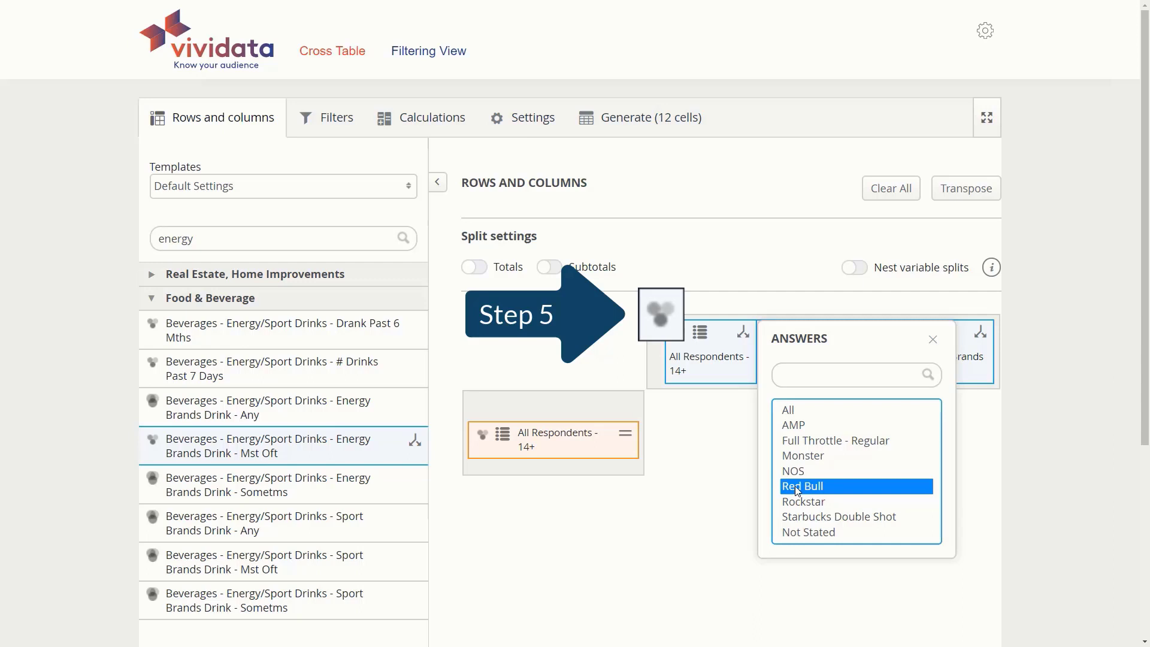
pyautogui.keyDown('ctrl'); pyautogui.click(802, 443); pyautogui.keyUp('ctrl')
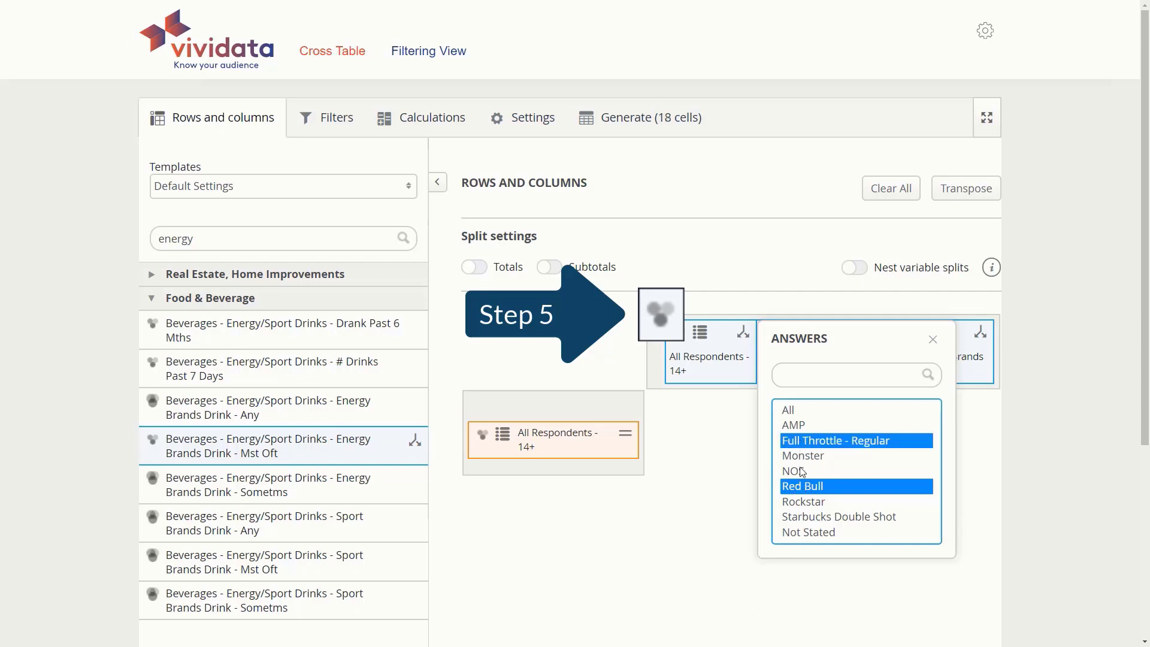
pyautogui.keyDown('ctrl'); pyautogui.click(801, 472); pyautogui.keyUp('ctrl')
pyautogui.keyDown('ctrl'); pyautogui.click(802, 455); pyautogui.keyUp('ctrl')
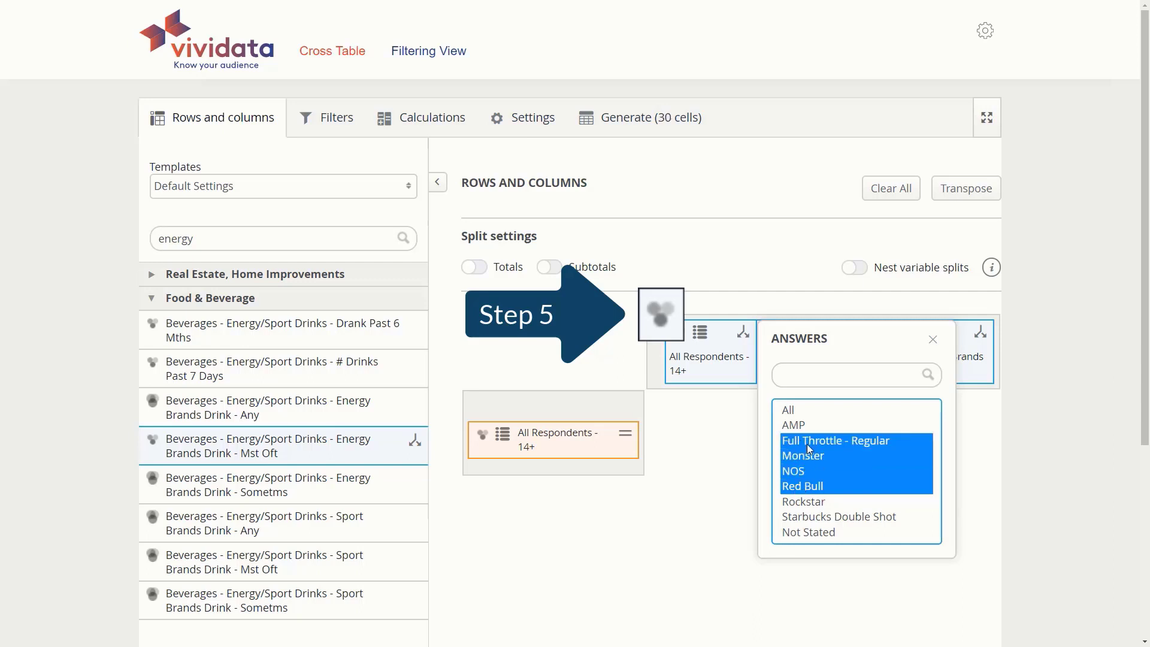
pyautogui.keyDown('ctrl'); pyautogui.click(805, 486); pyautogui.keyUp('ctrl')
pyautogui.keyDown('ctrl'); pyautogui.click(807, 470); pyautogui.keyUp('ctrl')
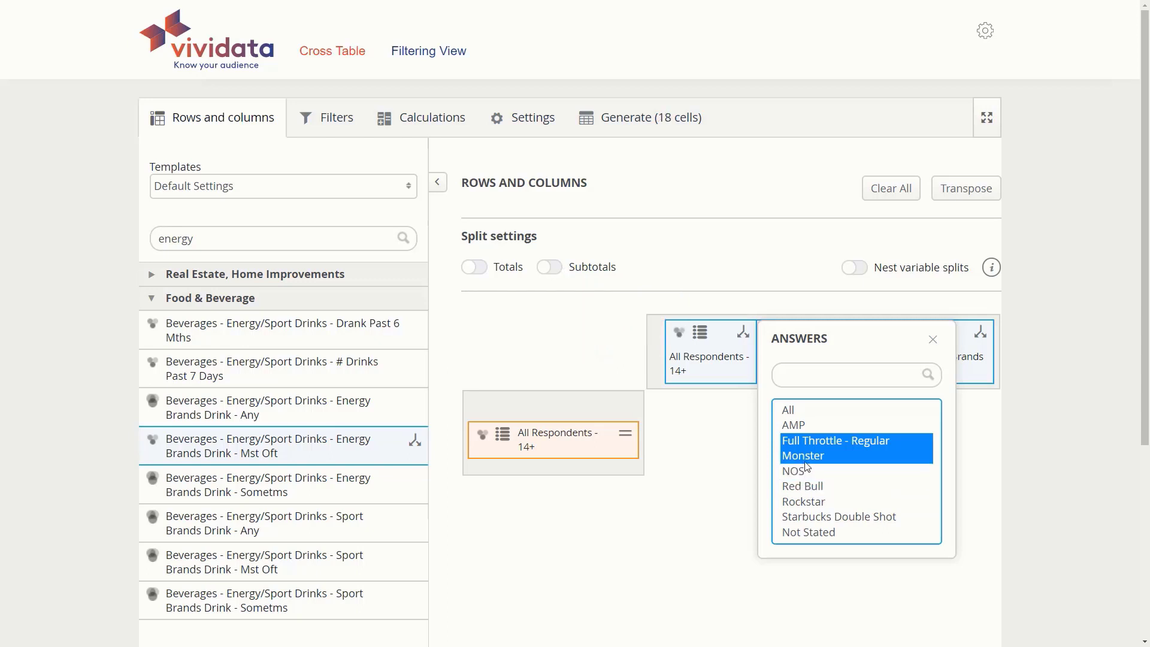
pyautogui.keyDown('ctrl'); pyautogui.click(806, 458); pyautogui.keyUp('ctrl')
pyautogui.keyDown('ctrl'); pyautogui.click(805, 443); pyautogui.keyUp('ctrl')
pyautogui.keyDown('ctrl'); pyautogui.click(808, 486); pyautogui.keyUp('ctrl')
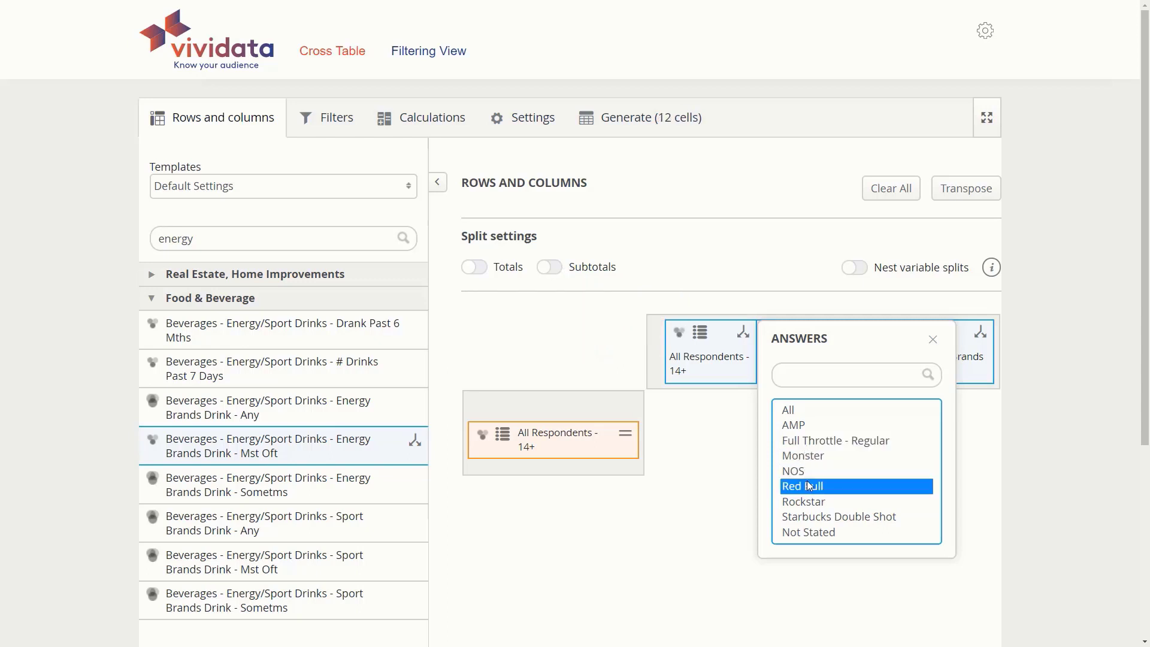
pyautogui.click(753, 482)
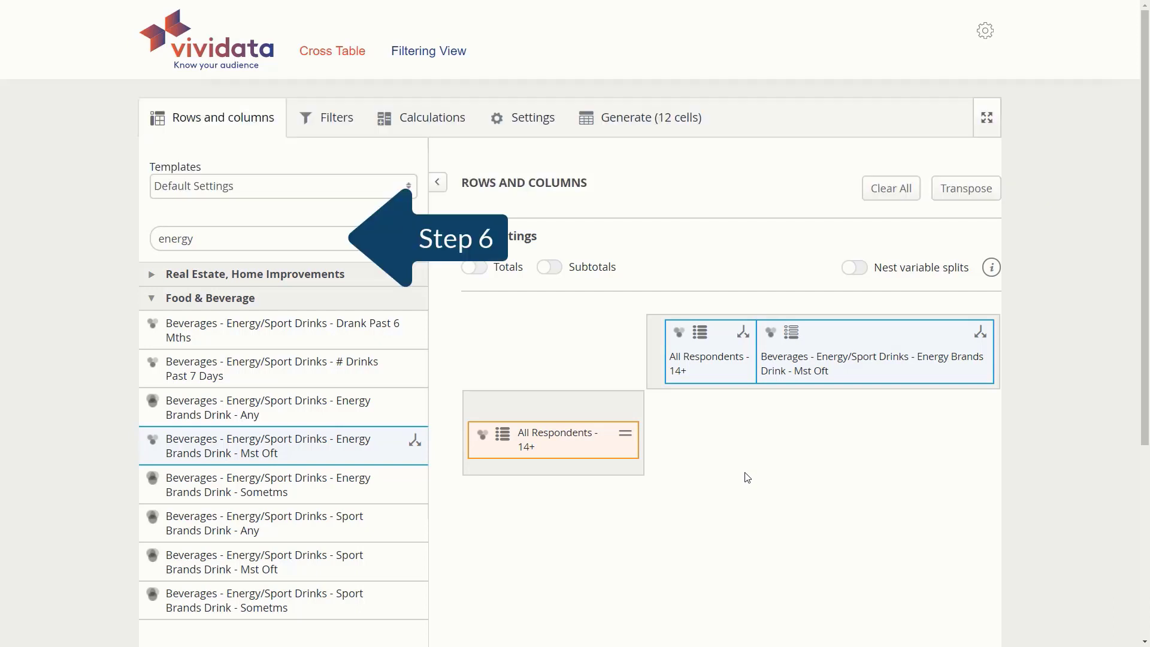
# Step: Clear the 'energy' search and add Age - Generation from Demographics as a row question
pyautogui.moveTo(581, 436)
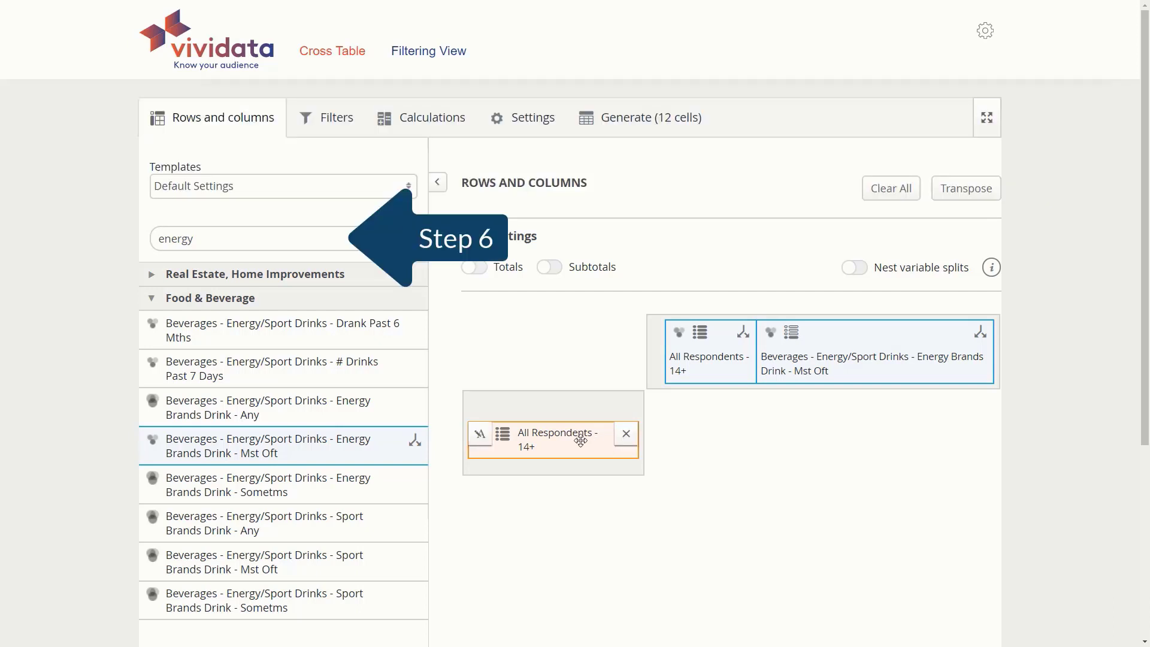
pyautogui.click(282, 239)
pyautogui.doubleClick(282, 239)
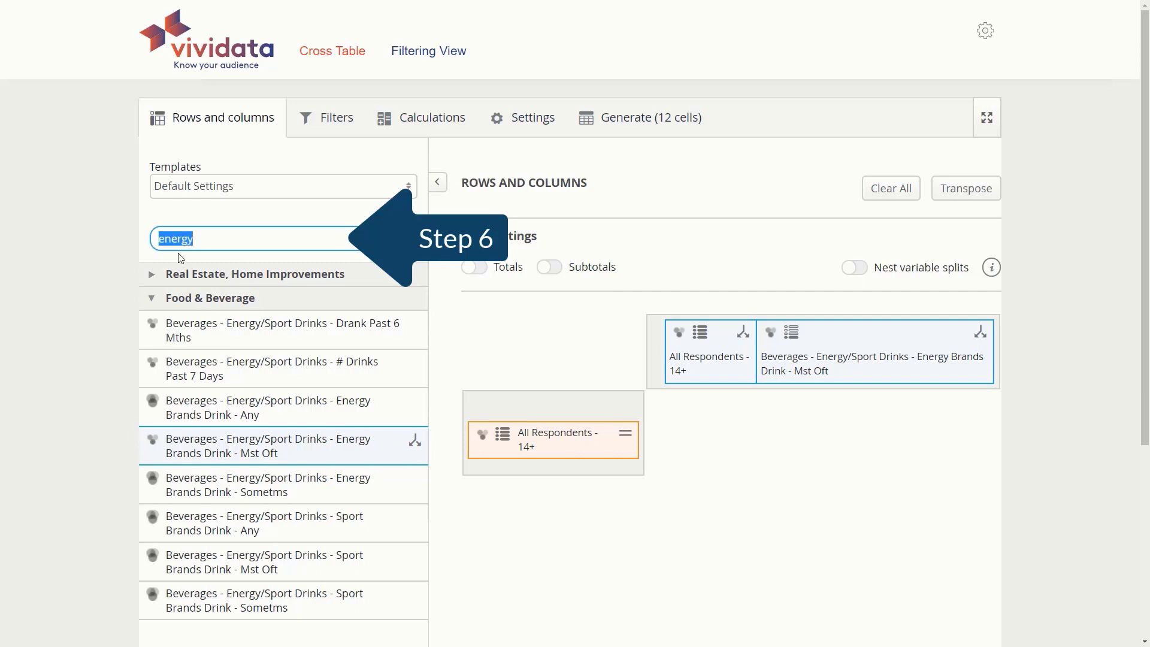
pyautogui.press('BackSpace')
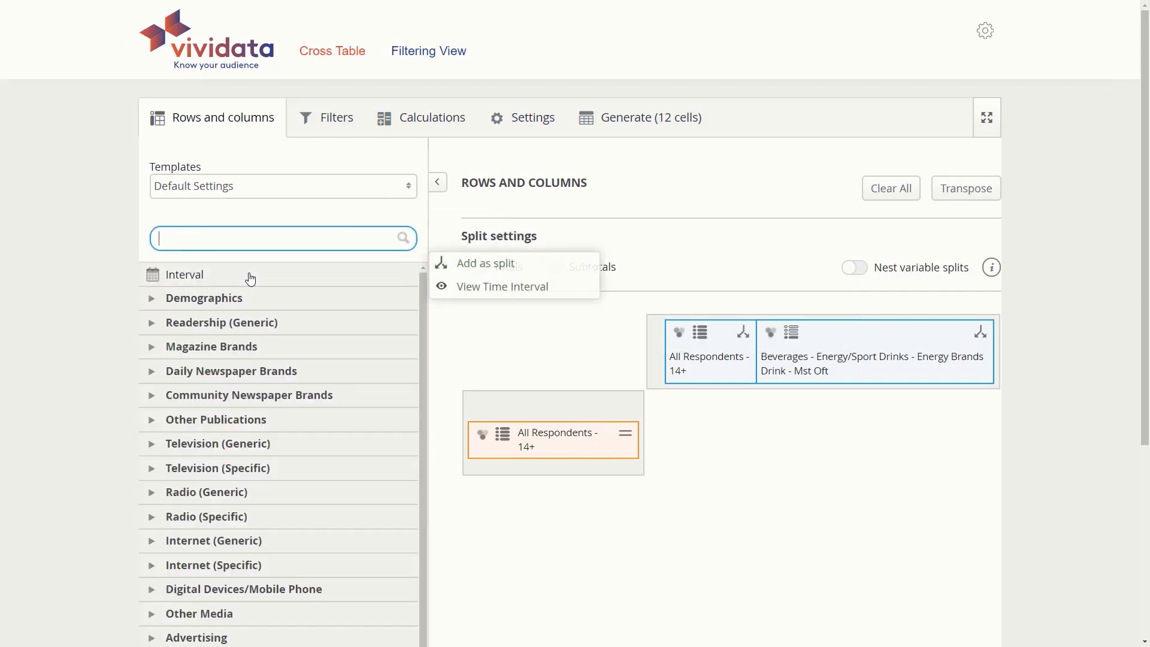
pyautogui.click(157, 300)
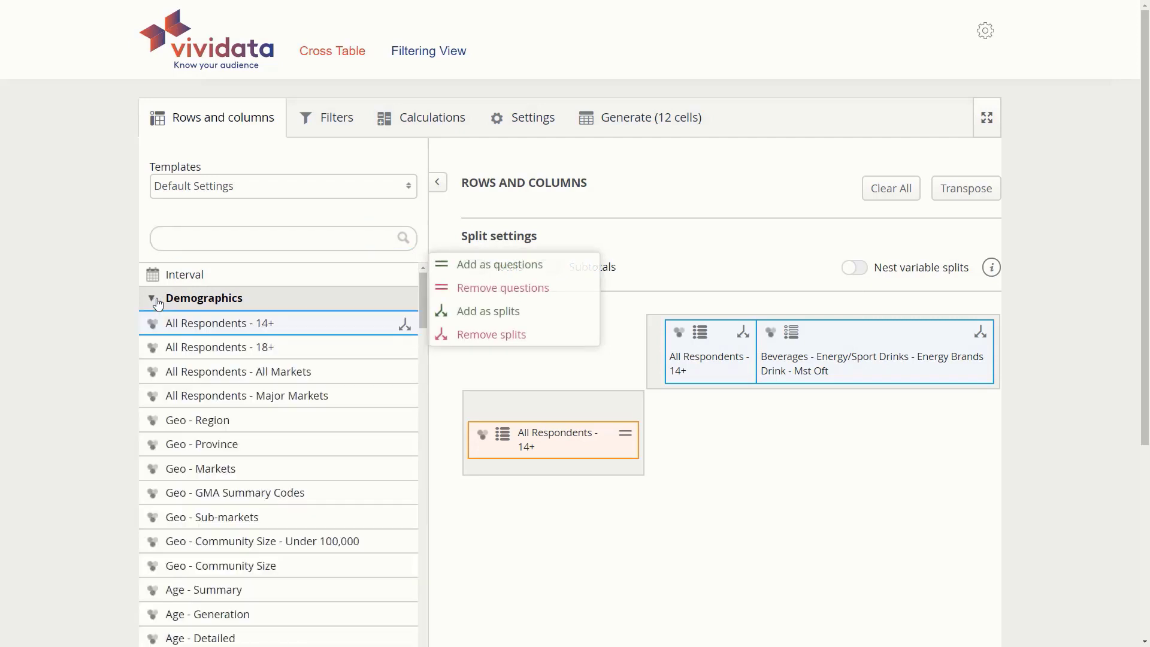
pyautogui.scroll(-3, 157, 302)
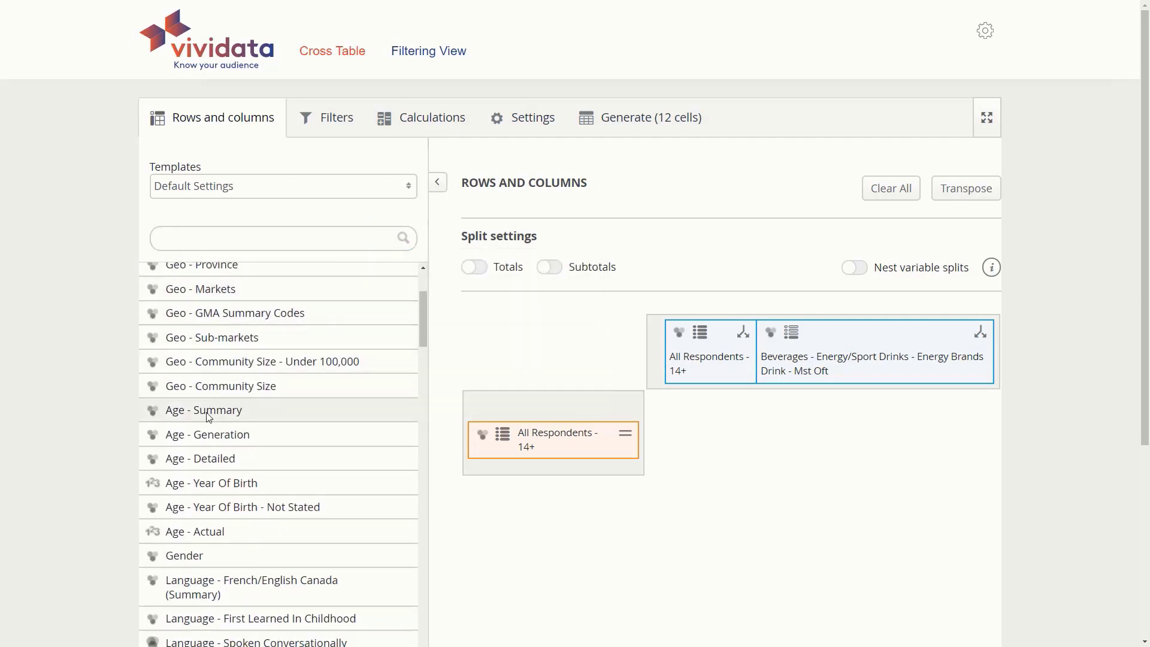
pyautogui.moveTo(242, 444)
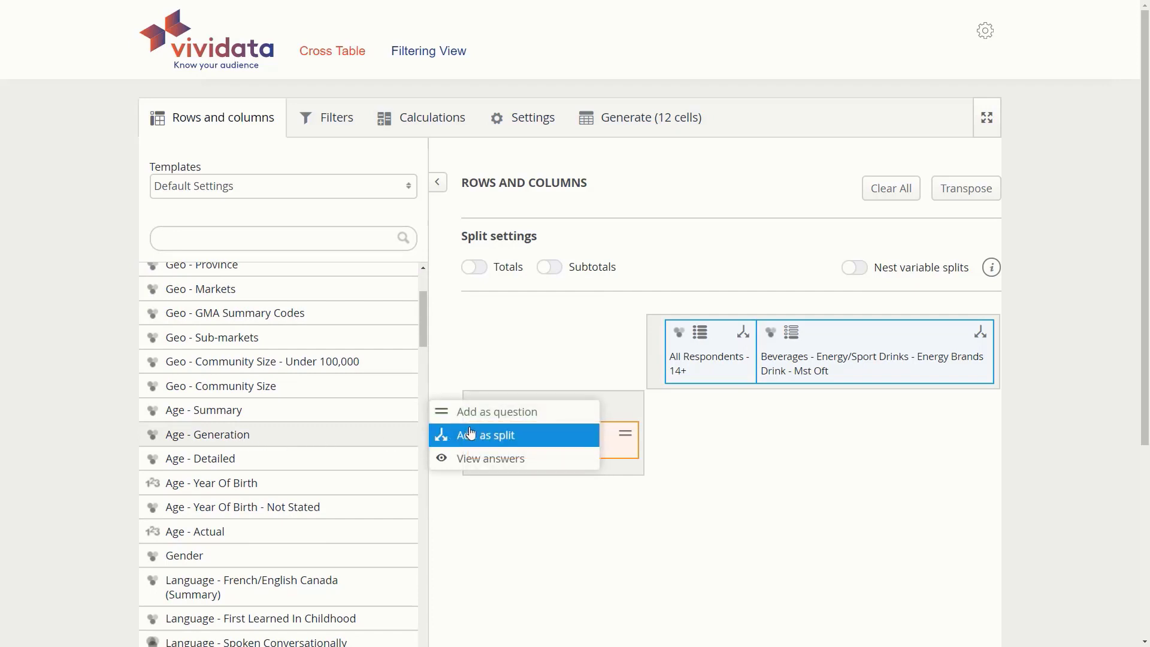
pyautogui.click(561, 413)
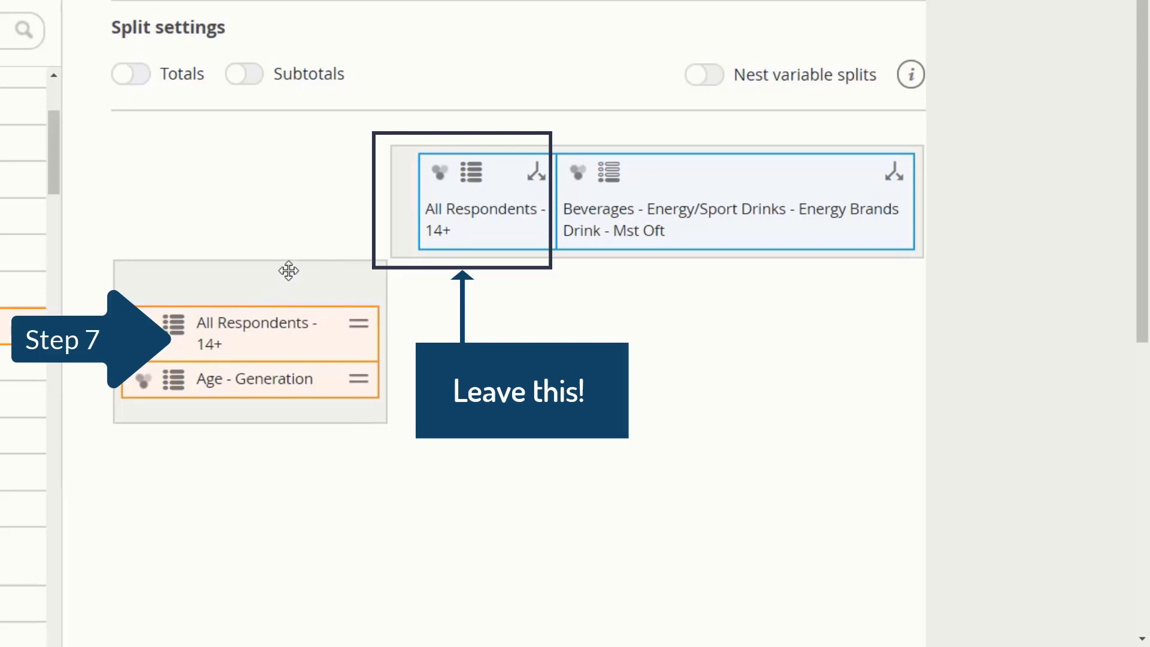
# Step: Remove the All Respondents - 14+ chip from the rows
pyautogui.moveTo(310, 311)
pyautogui.click(360, 324)
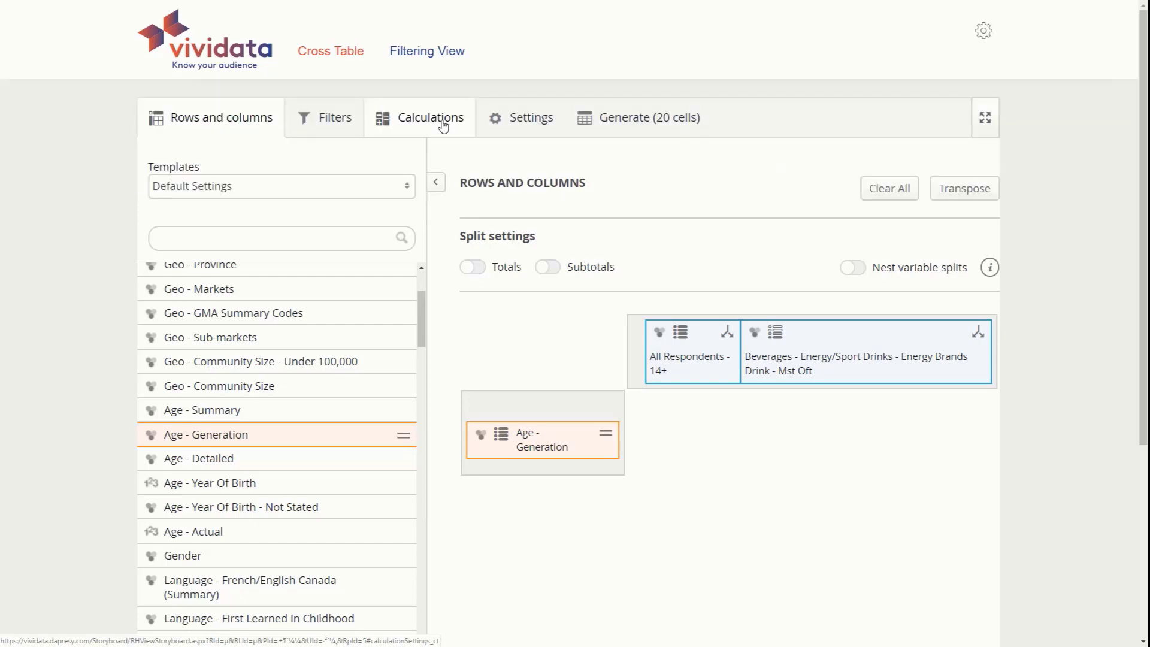
# Step: Enable the benchmark calculation in Calculations with Index/Conversion rate as the type
pyautogui.click(443, 127)
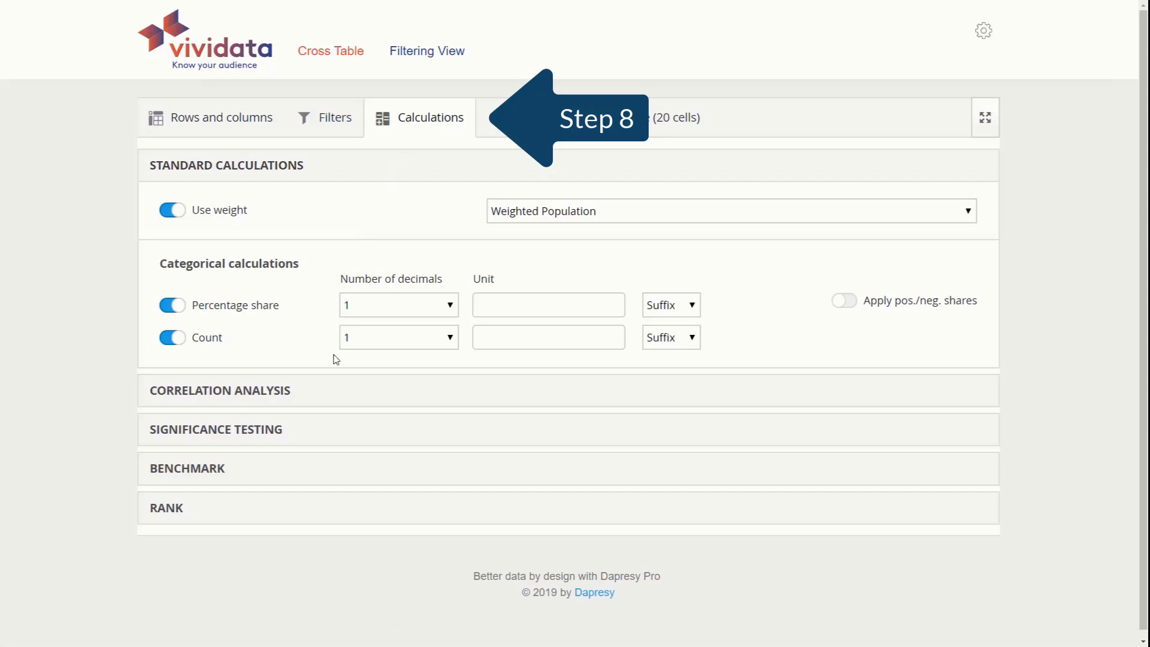
pyautogui.click(276, 473)
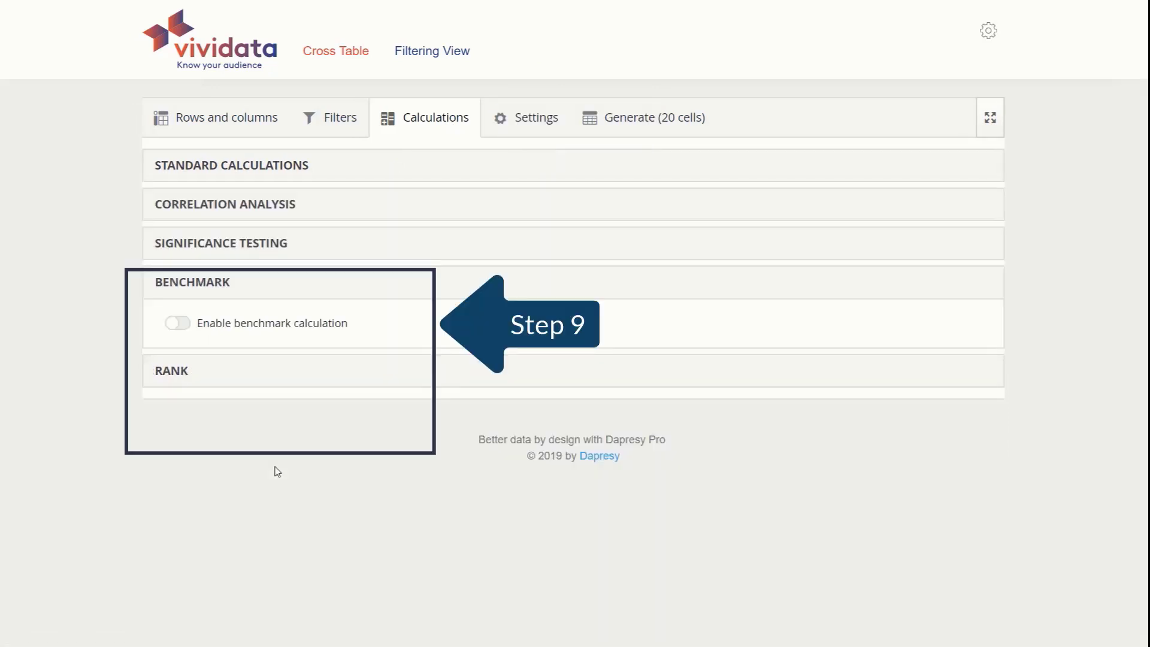
pyautogui.click(176, 323)
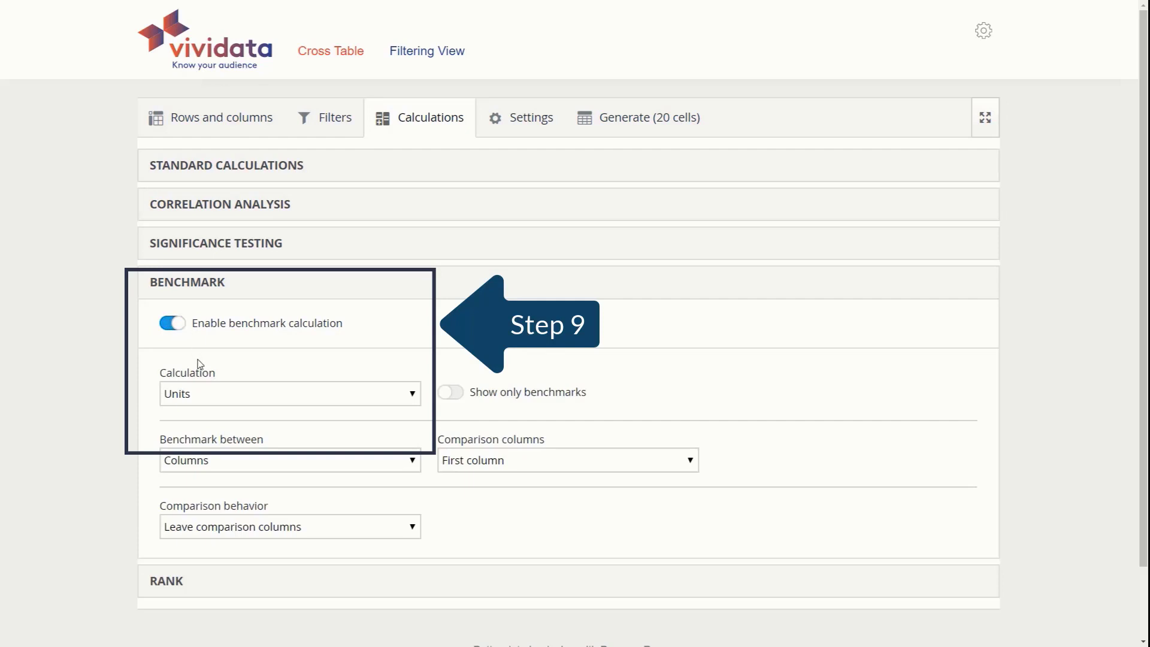
pyautogui.click(210, 393)
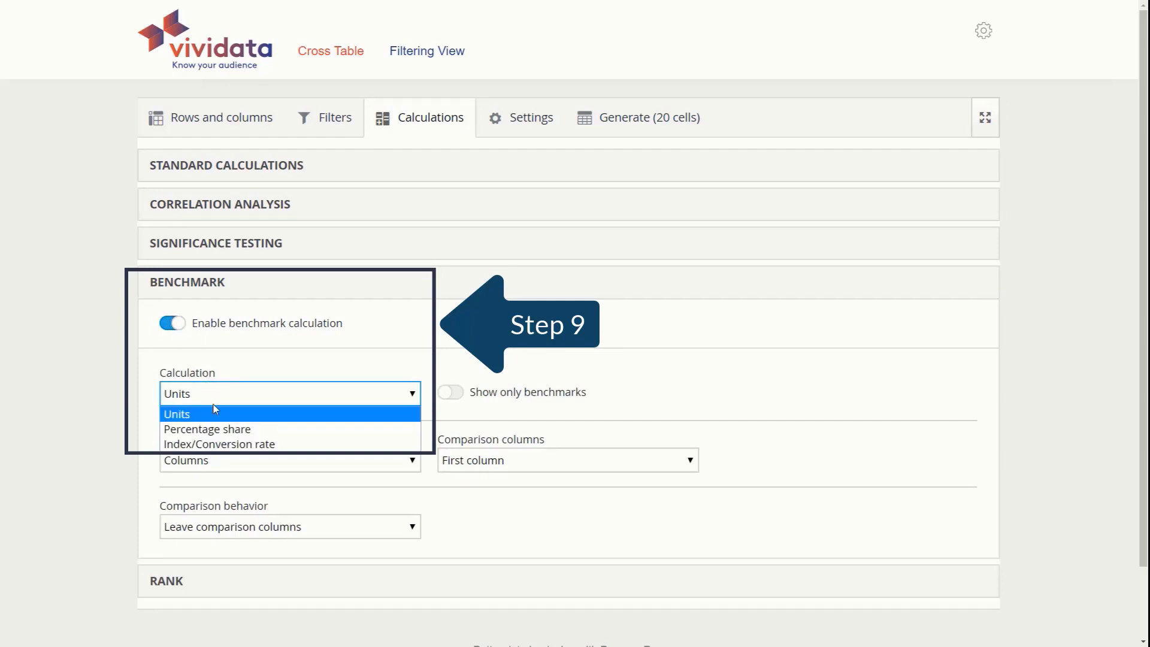
pyautogui.click(219, 444)
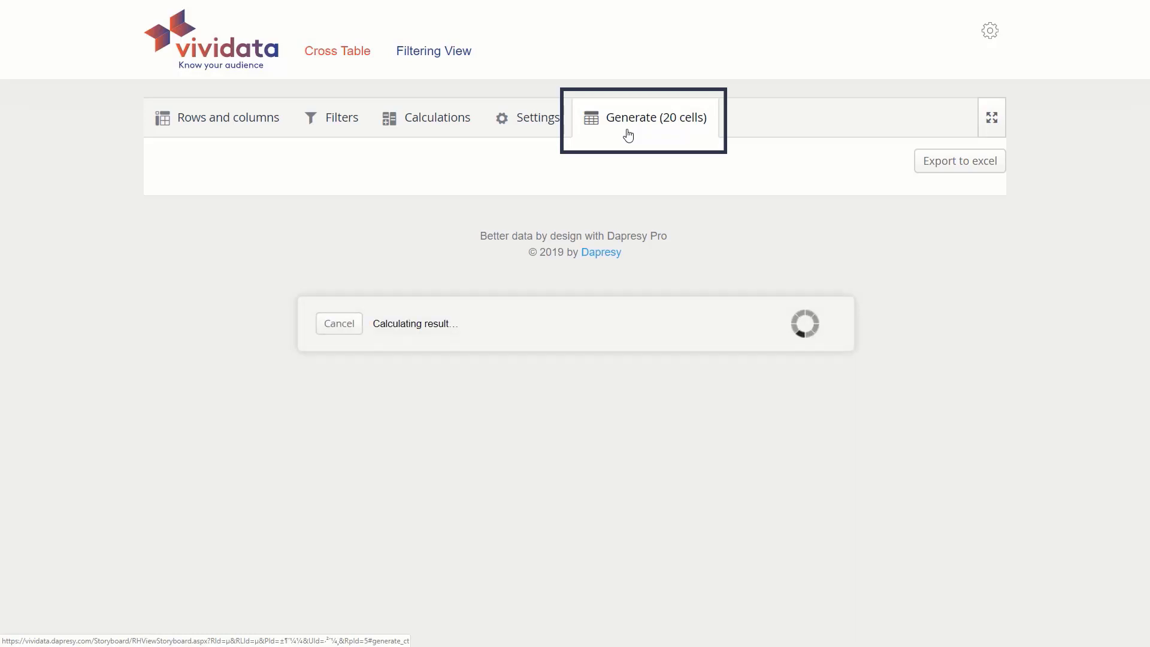
pyautogui.scroll(-2, 653, 252)
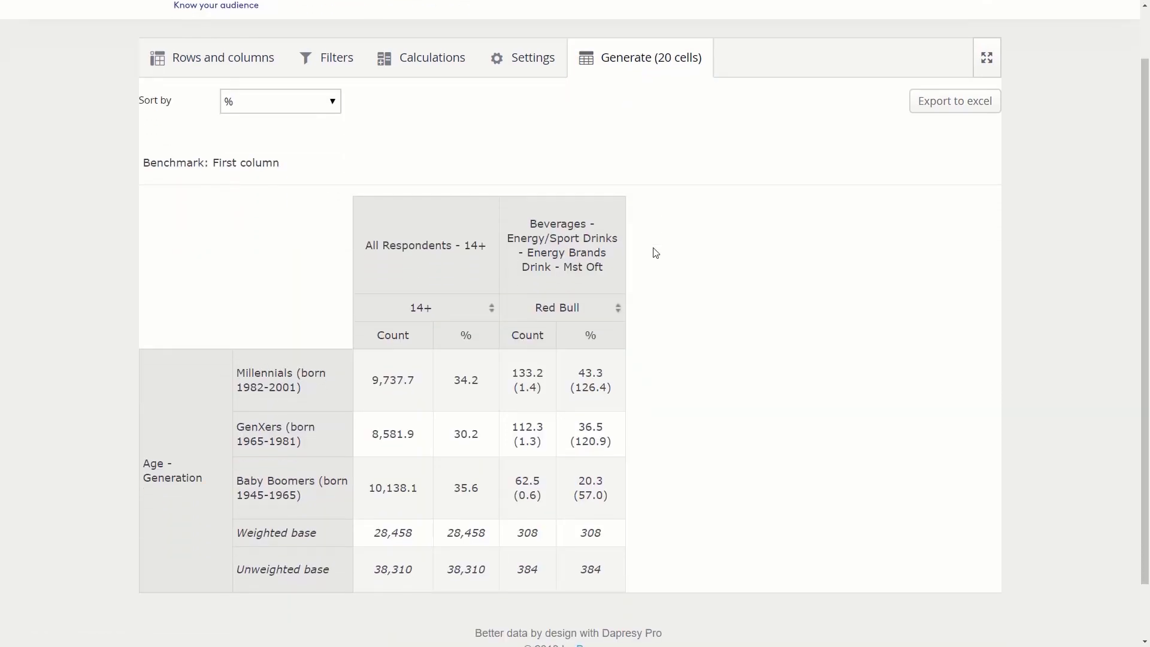